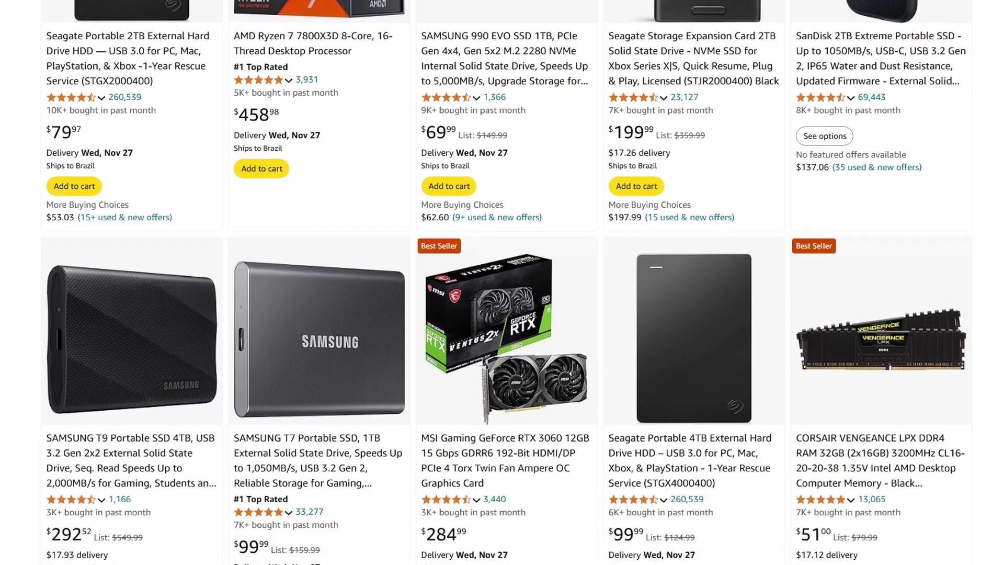
- Download the Windows x64 package of RPCS3 build 0.0.34-17413 from the download page
scroll(502, 282, down, 5)
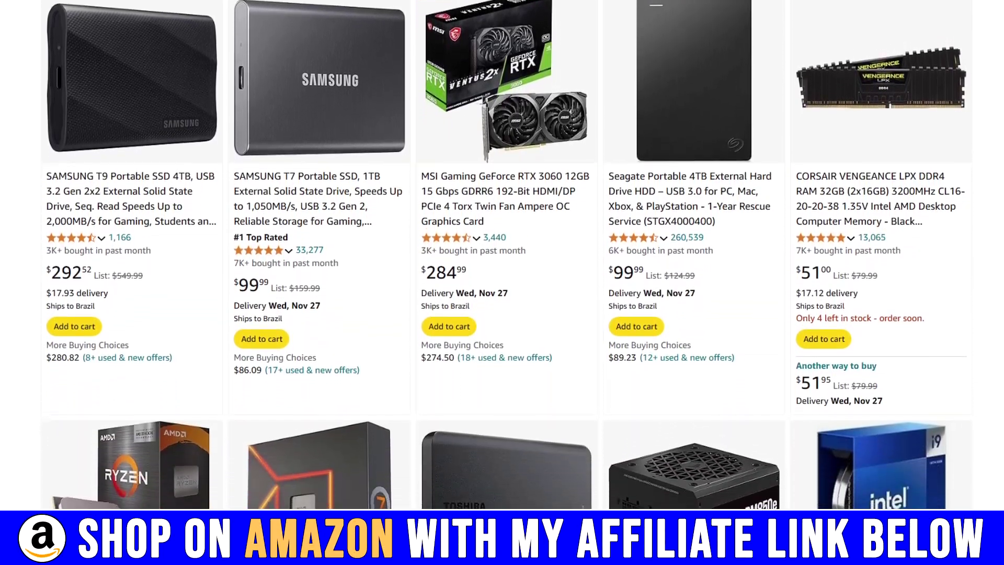
scroll(502, 282, down, 5)
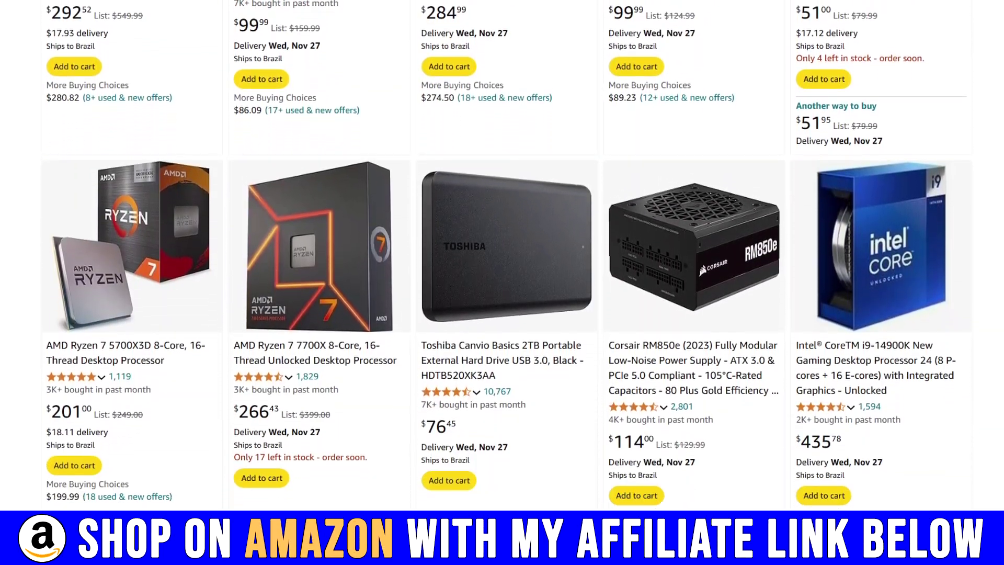
scroll(502, 251, down, 5)
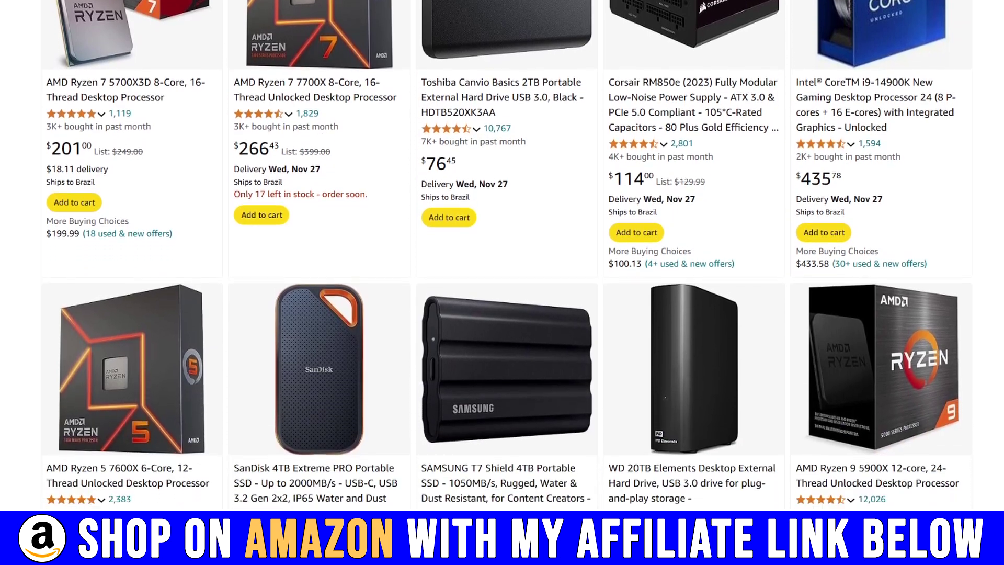
scroll(502, 250, down, 5)
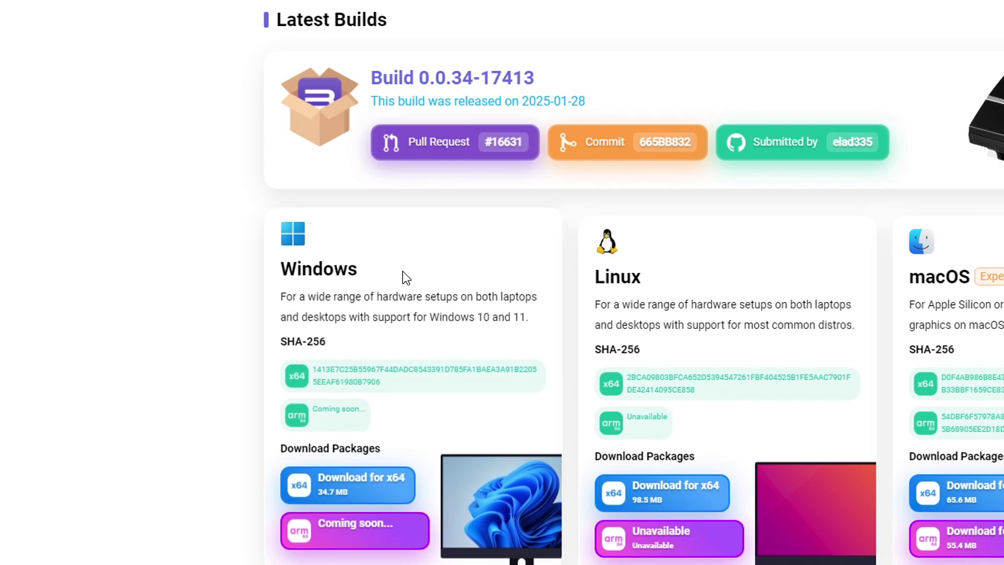
scroll(402, 209, down, 1)
scroll(410, 218, down, 1)
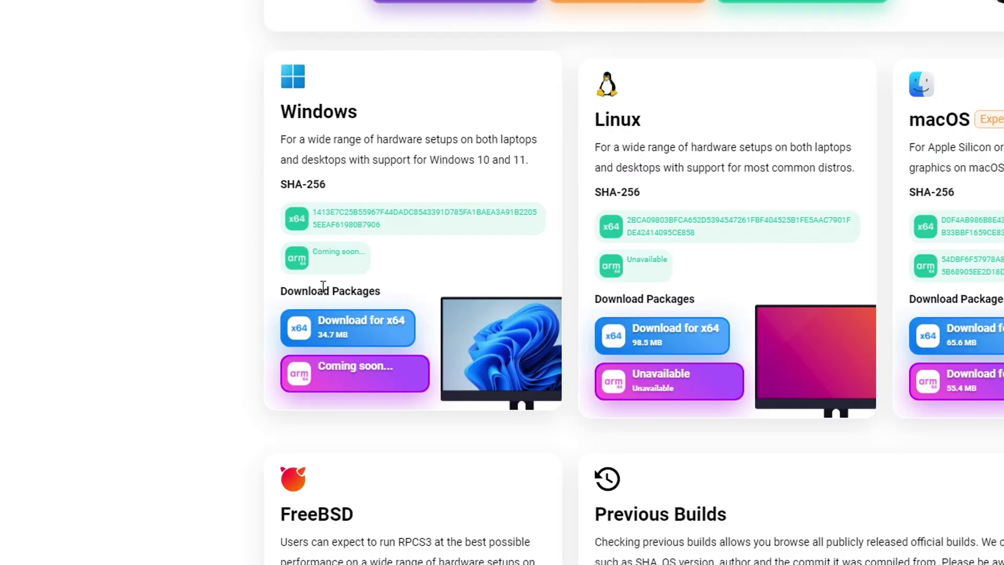
click(354, 340)
click(368, 340)
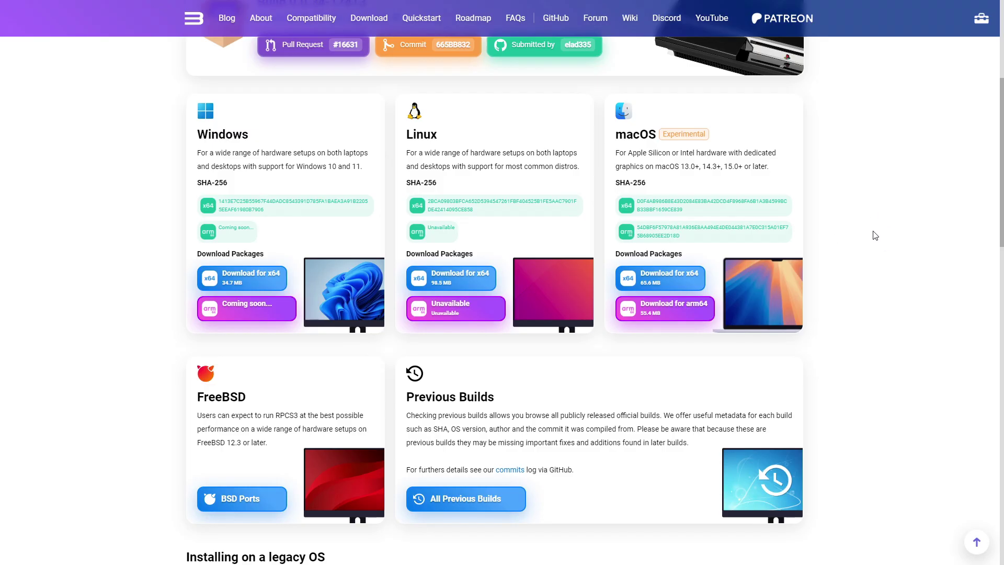
scroll(876, 236, down, 2)
scroll(876, 236, down, 8)
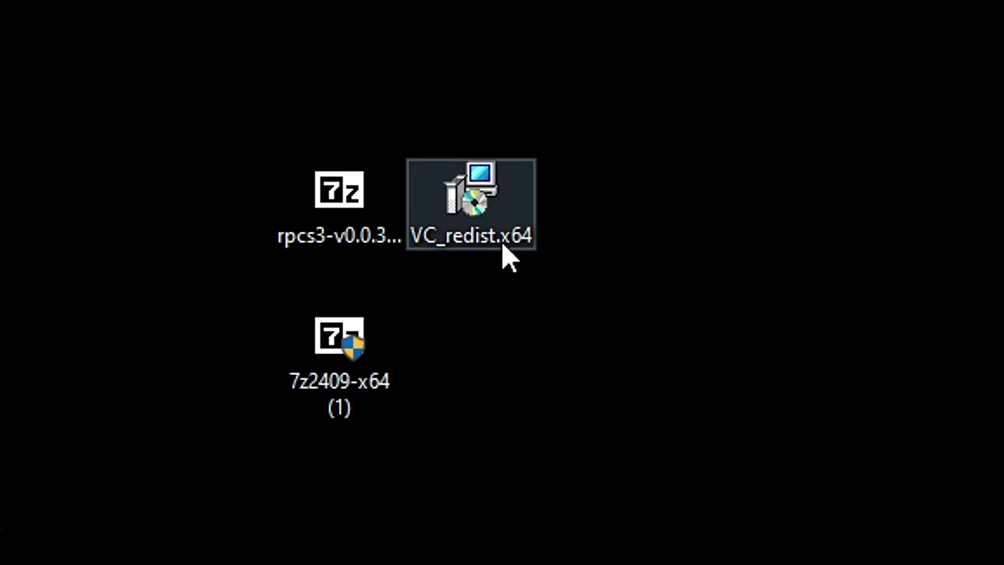
click(505, 230)
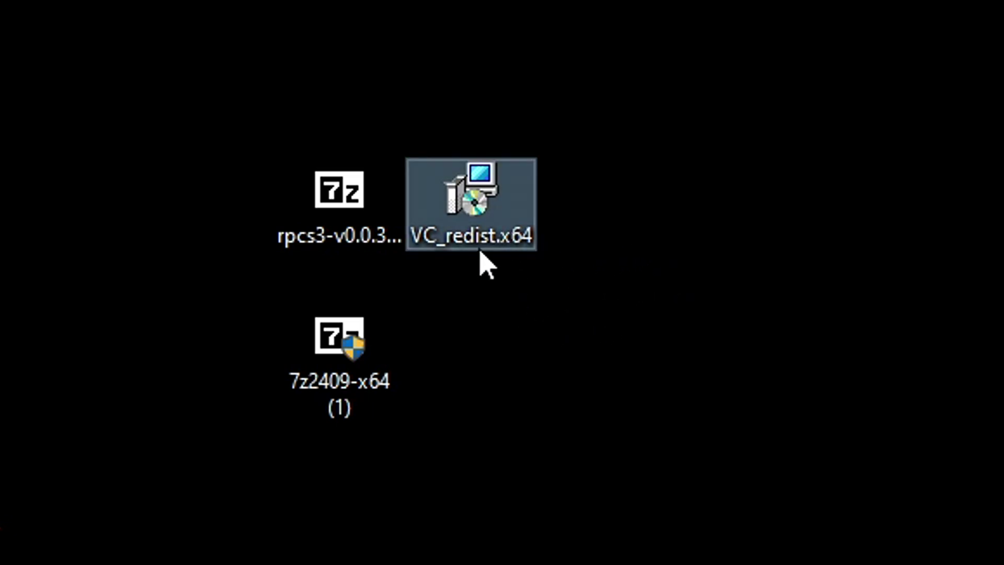
key(shift+Left)
double_click(506, 230)
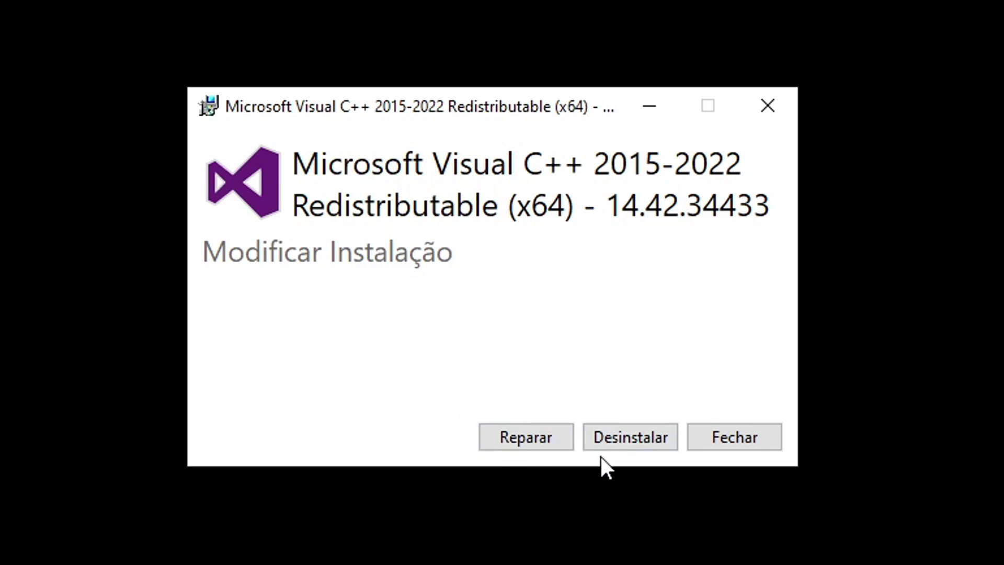
key(Escape)
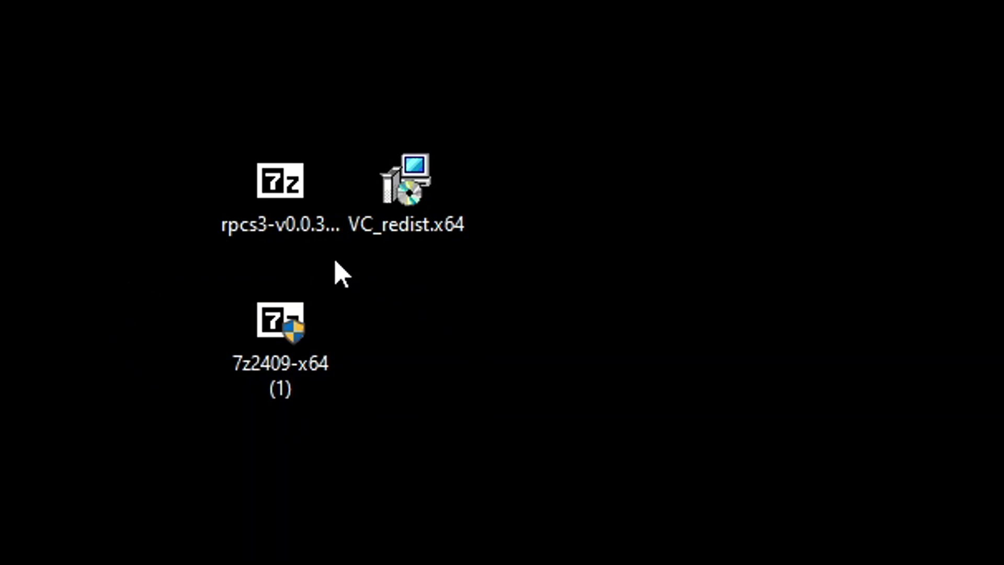
- Run the 7z2409-x64 installer and install 7-Zip 24.09 into C:\Program Files\7-Zip\
click(265, 345)
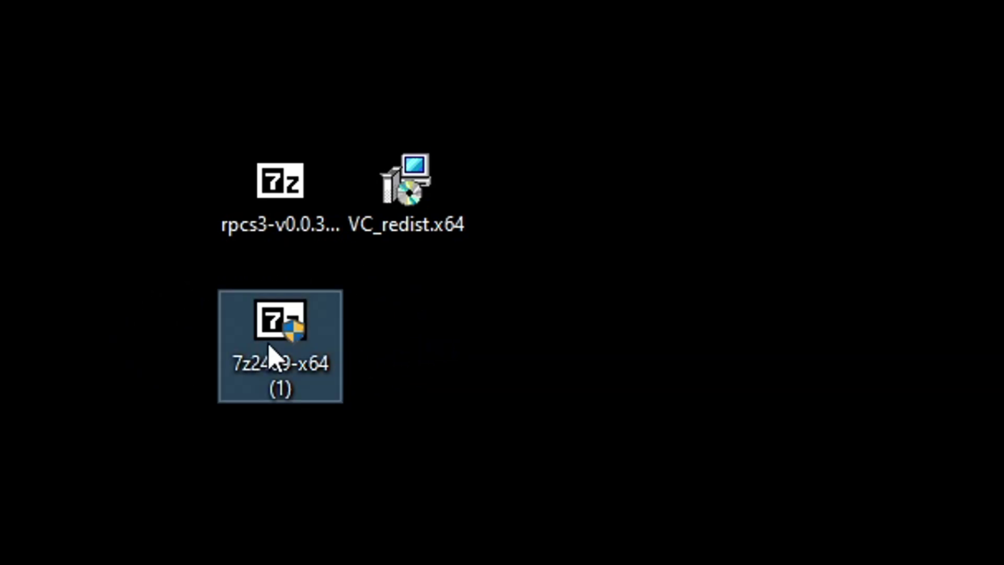
double_click(308, 362)
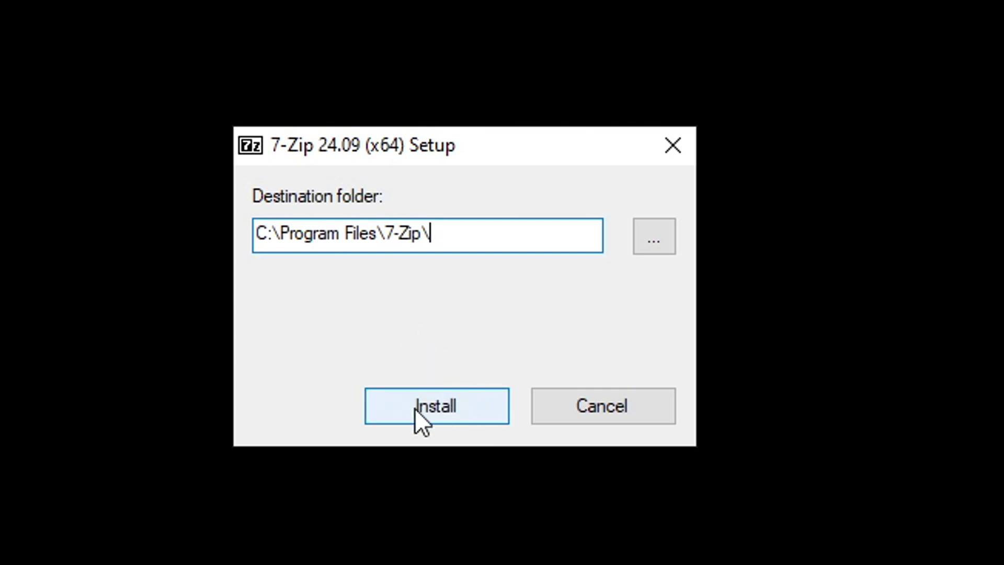
click(433, 409)
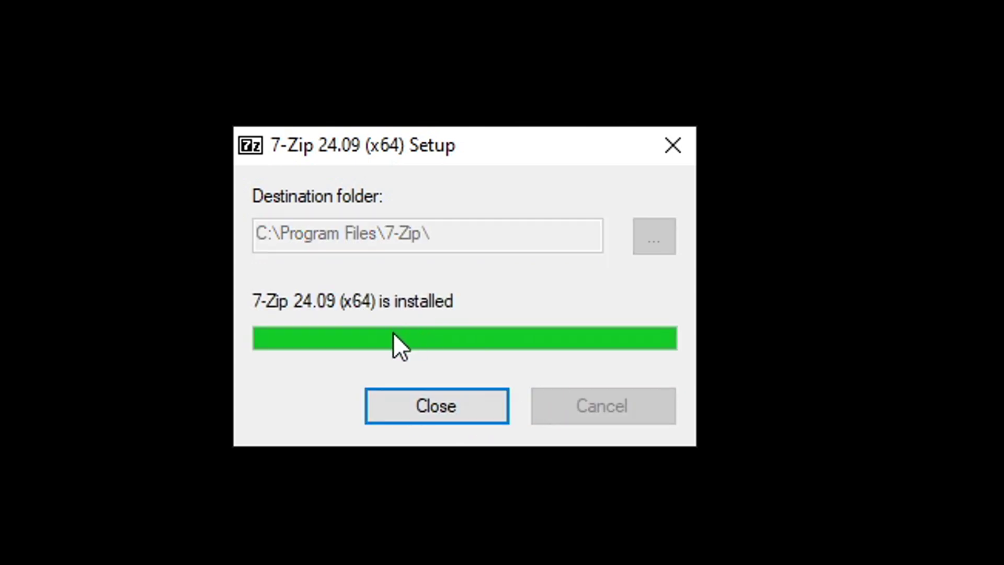
click(459, 411)
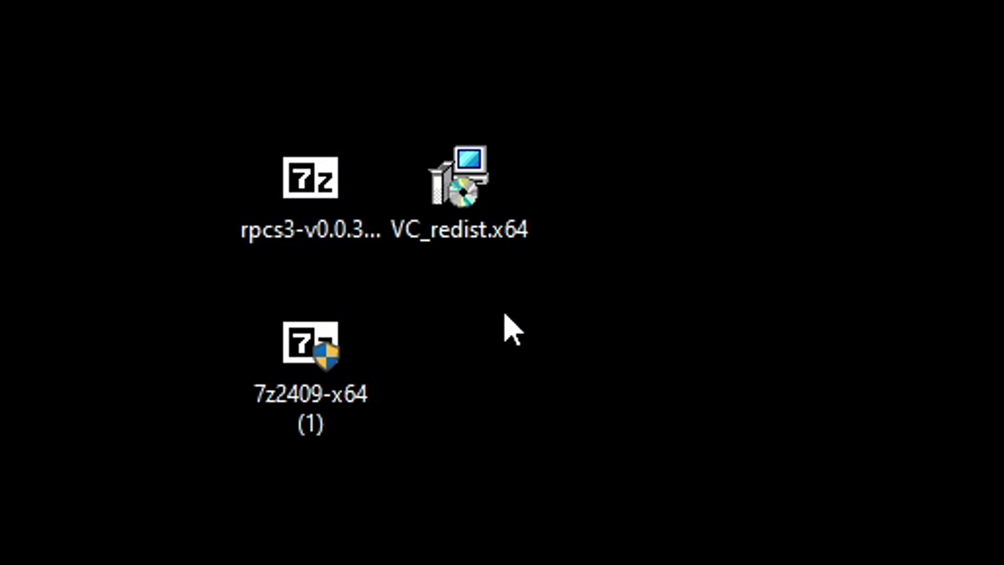
- Delete the VC_redist.x64 and 7z2409-x64 installer files from the desktop
click(481, 210)
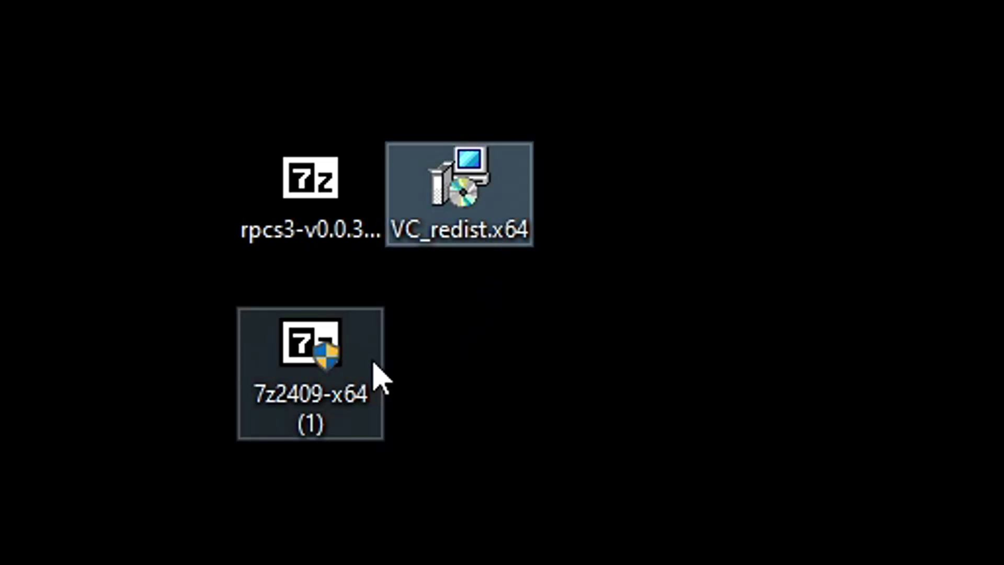
ctrl+click(345, 390)
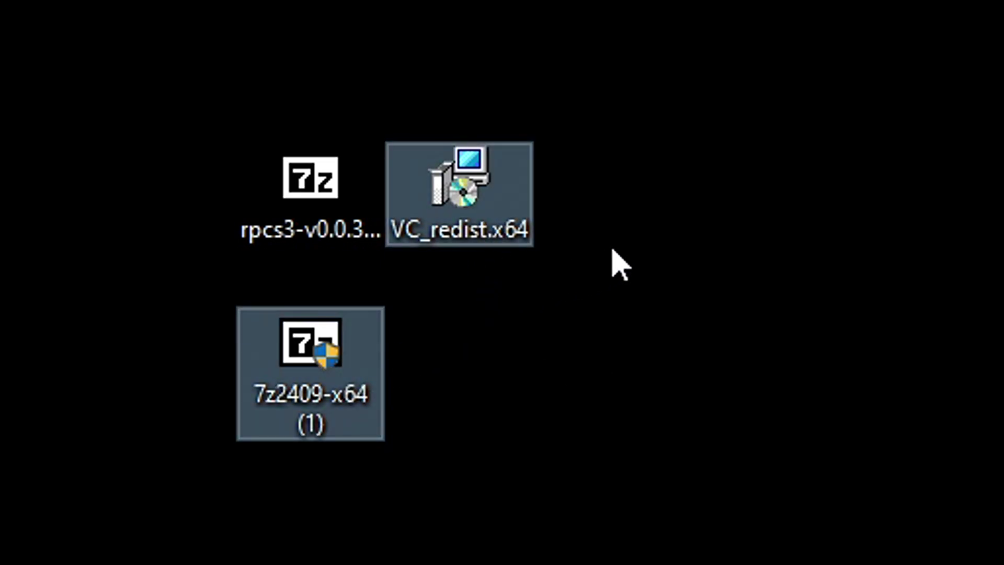
key(Delete)
- Move the rpcs3 archive into the freed desktop spot and bring up its context menu
drag(352, 209, 501, 209)
click(661, 233)
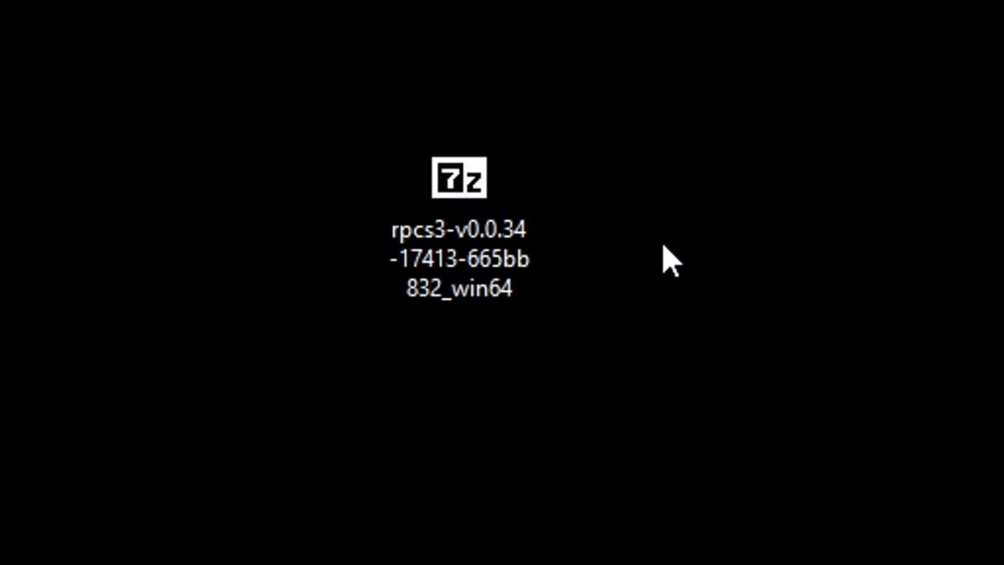
click(463, 199)
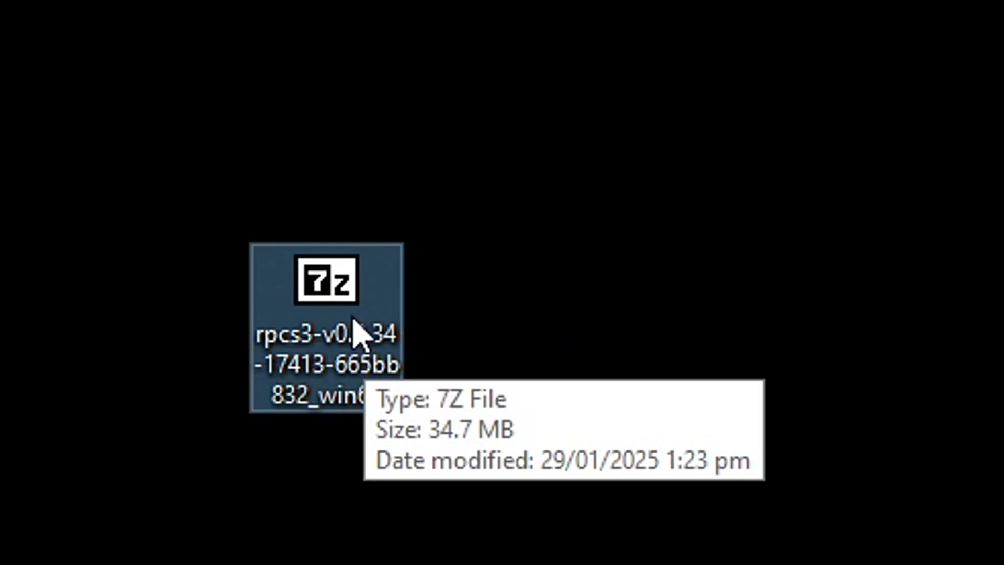
right_click(356, 328)
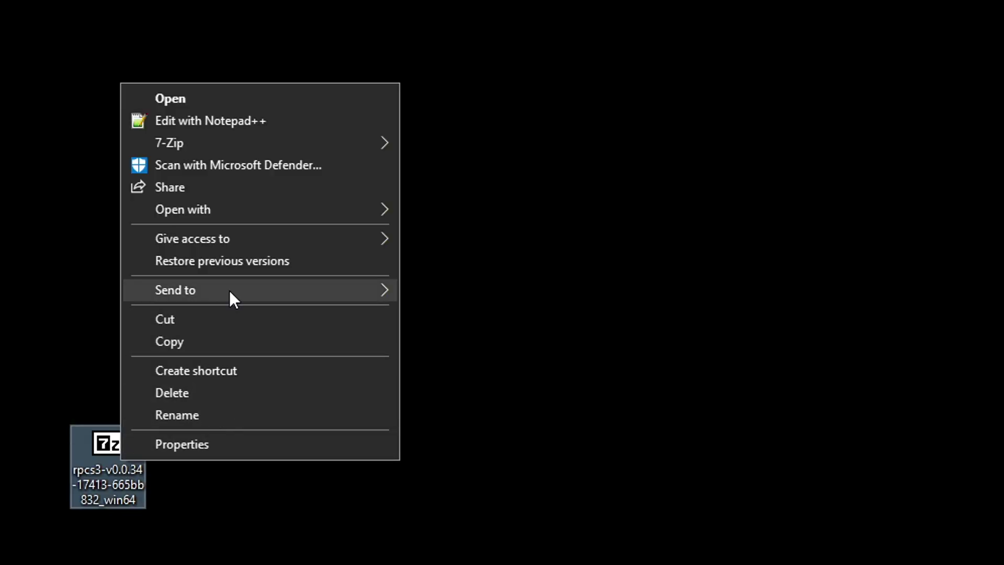
- Extract the archive to rpcs3-v0.0.34-17413-665bb832_win64\ with 7-Zip and delete the .7z file
mouse_move(233, 147)
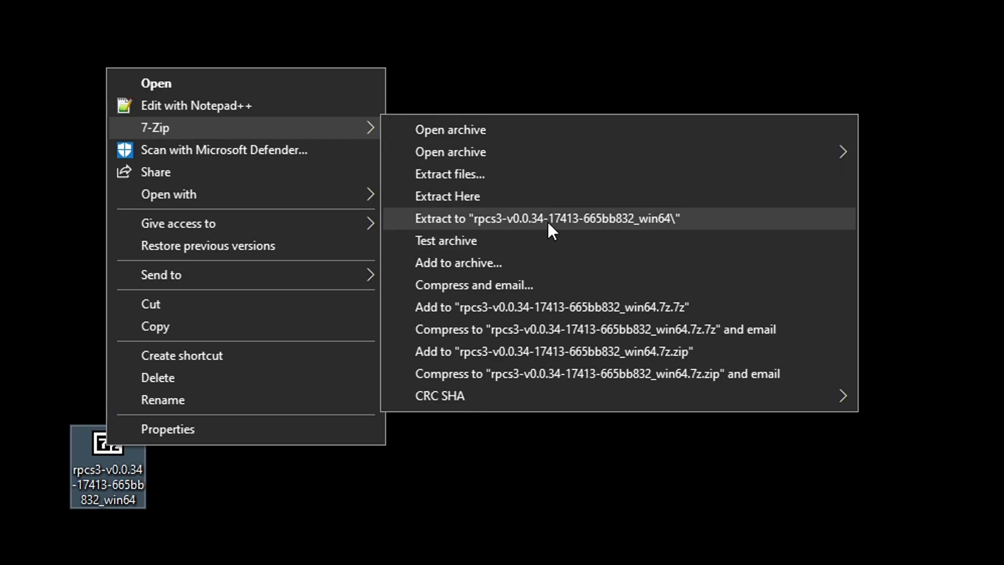
click(620, 222)
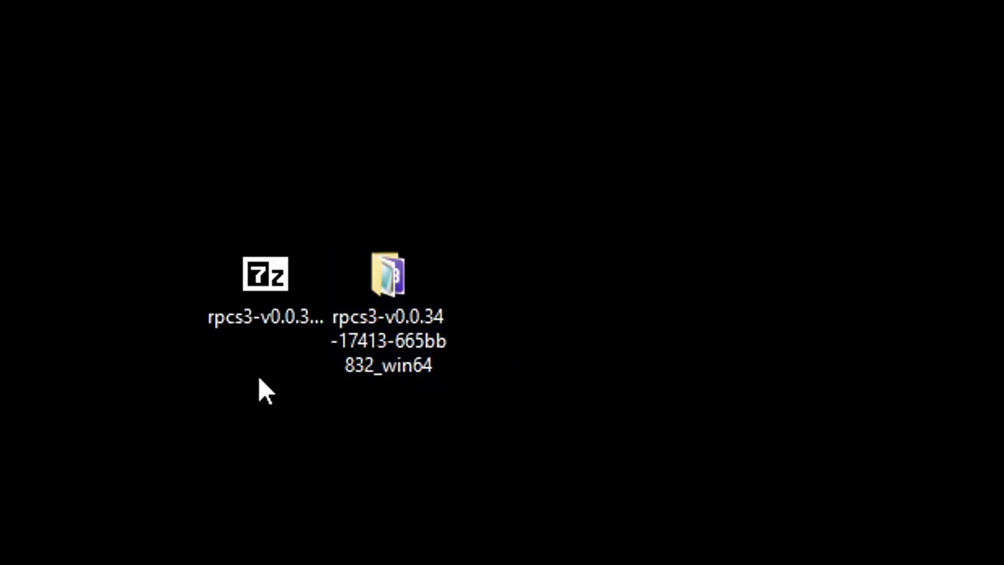
click(280, 320)
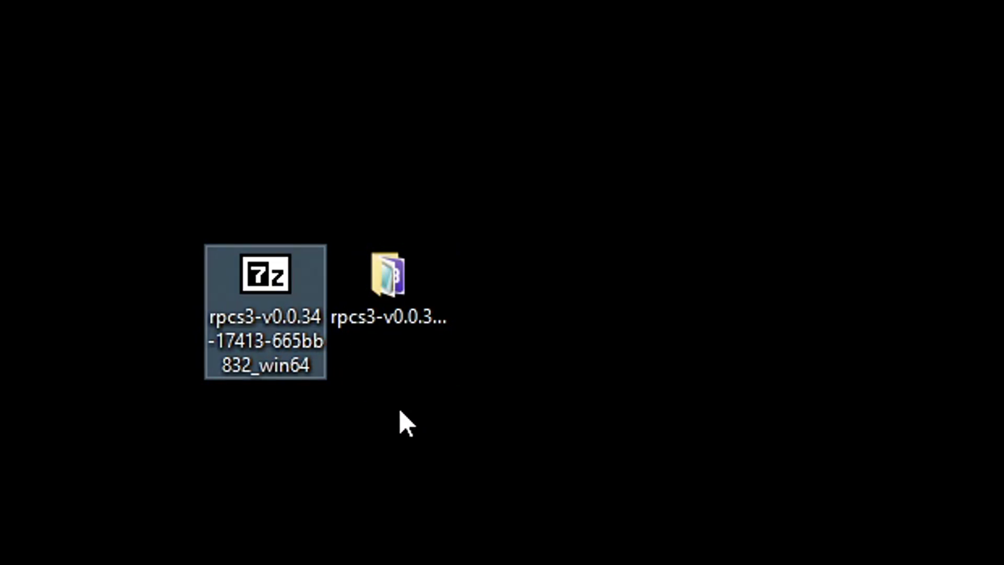
key(Delete)
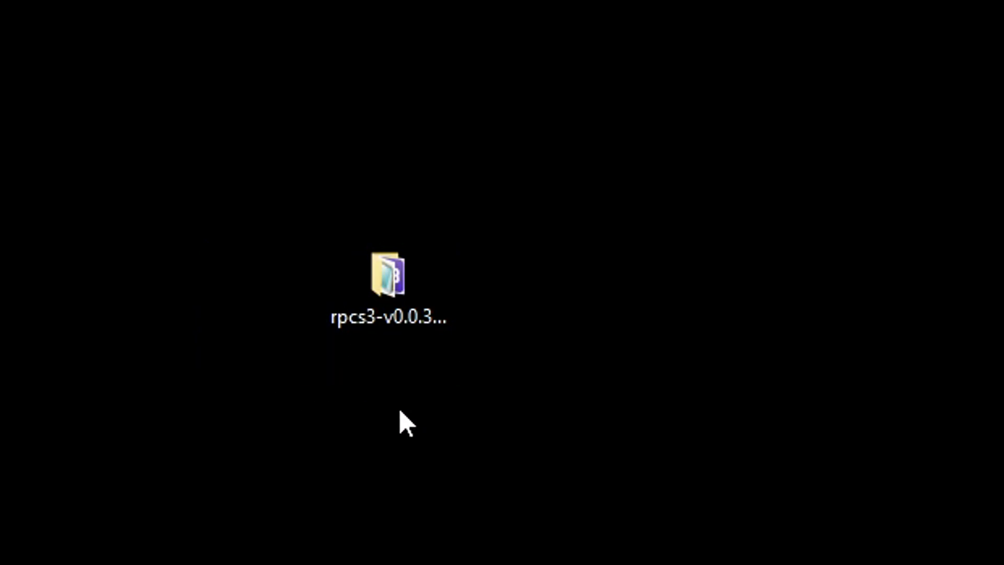
- Open the extracted rpcs3-v0.0.34-17413-665bb832_win64 folder
click(424, 309)
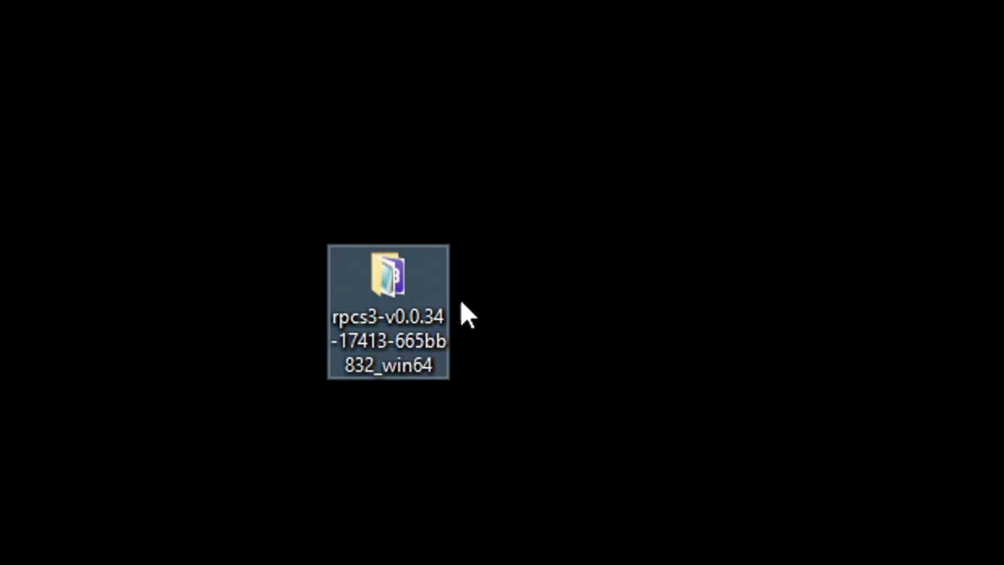
click(533, 349)
click(389, 296)
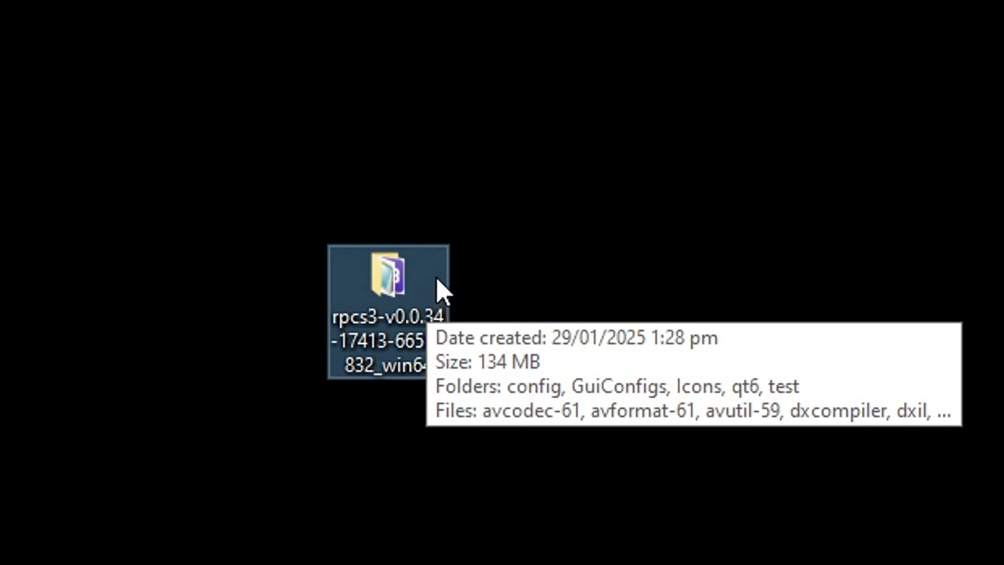
double_click(437, 282)
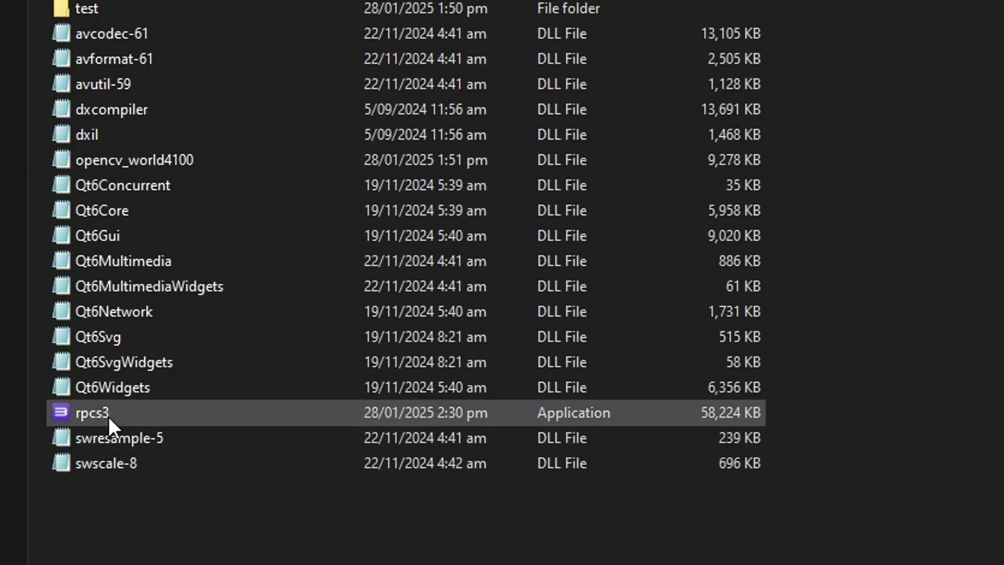
- Launch rpcs3.exe, finish the welcome screen with dark theme and startup display off, and maximize it
click(107, 416)
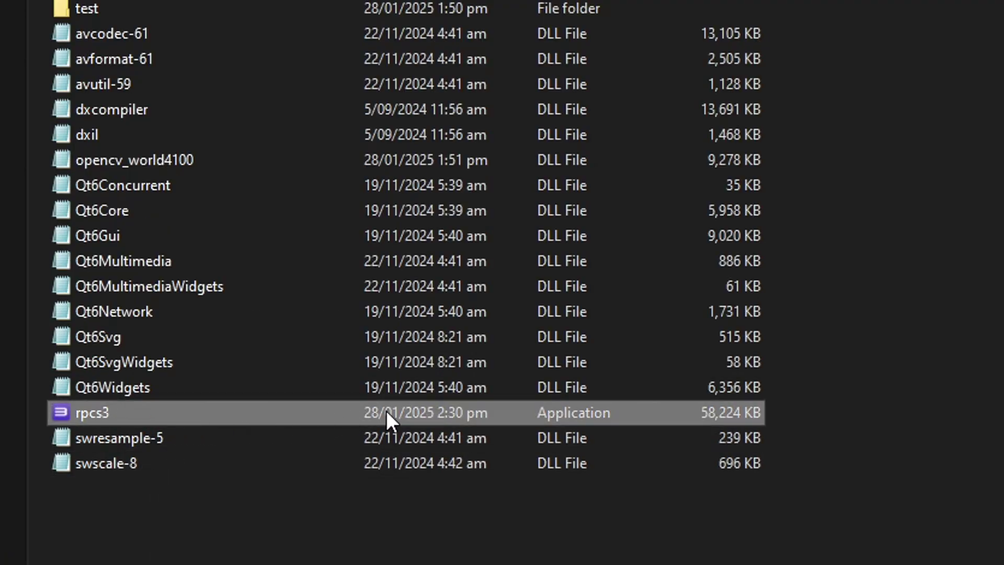
double_click(220, 416)
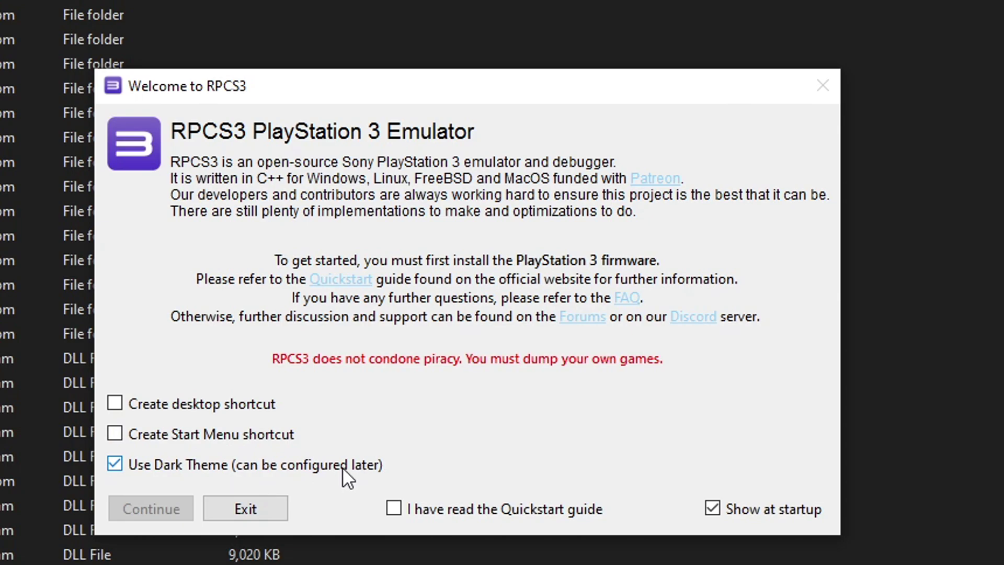
click(236, 468)
click(713, 482)
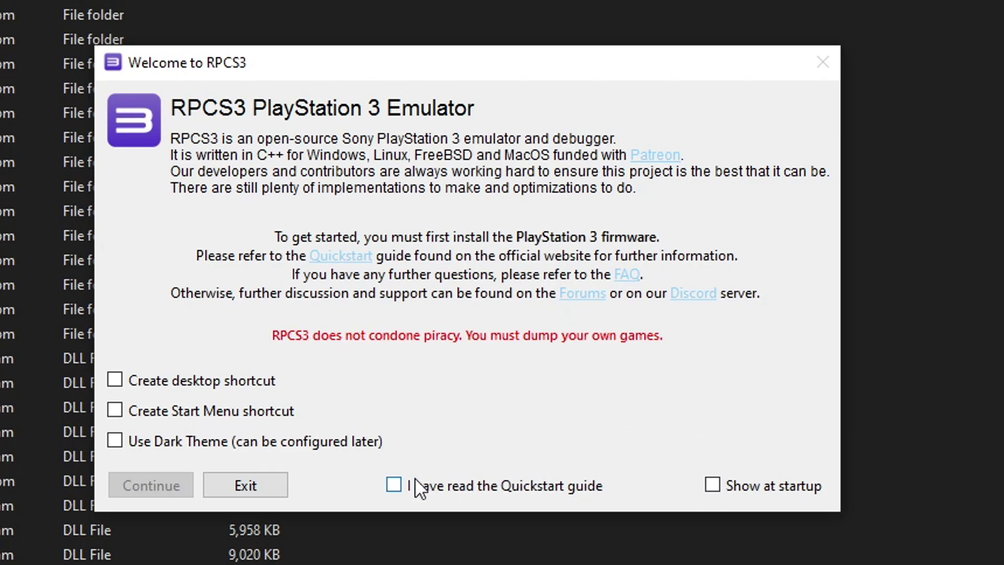
click(394, 485)
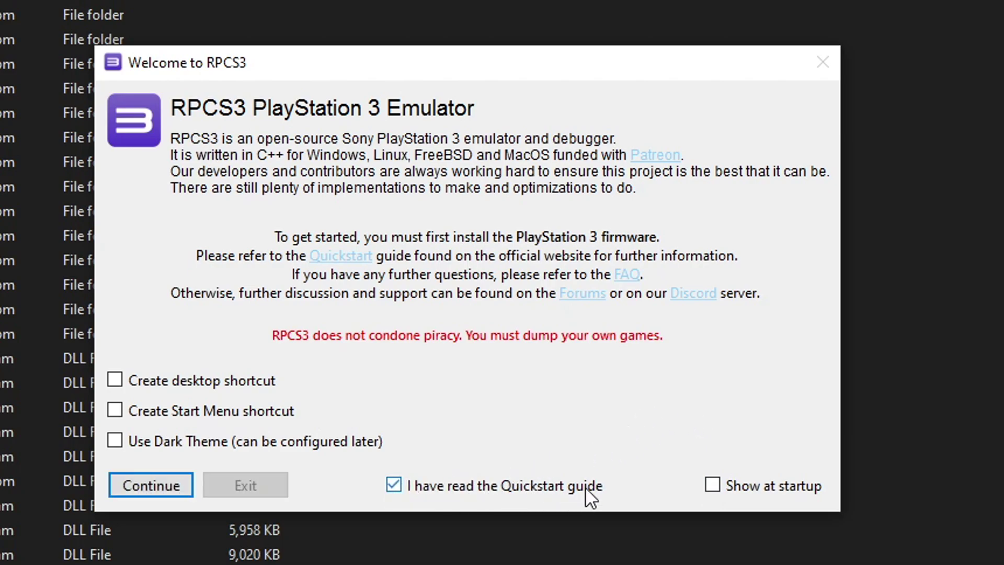
click(162, 483)
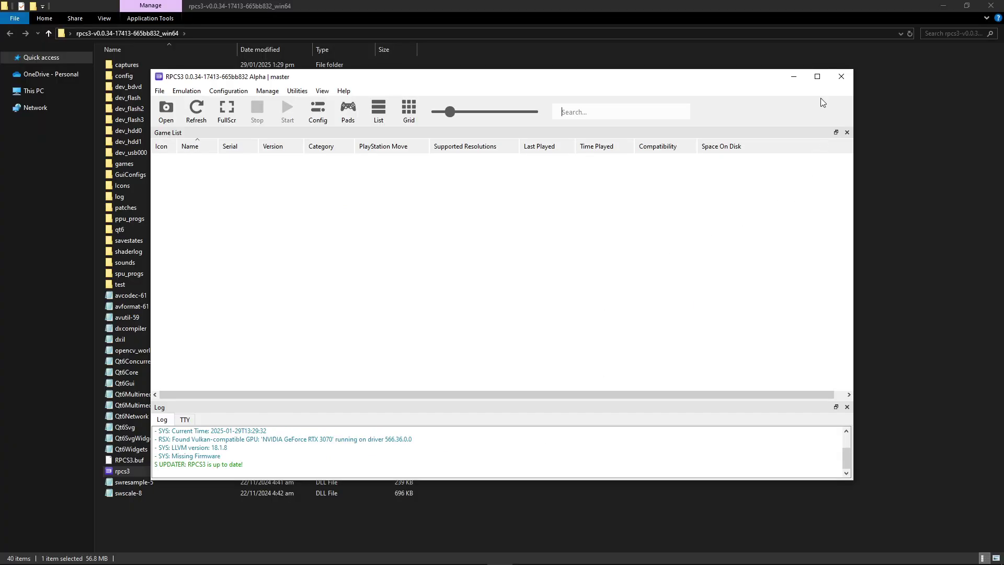
click(817, 77)
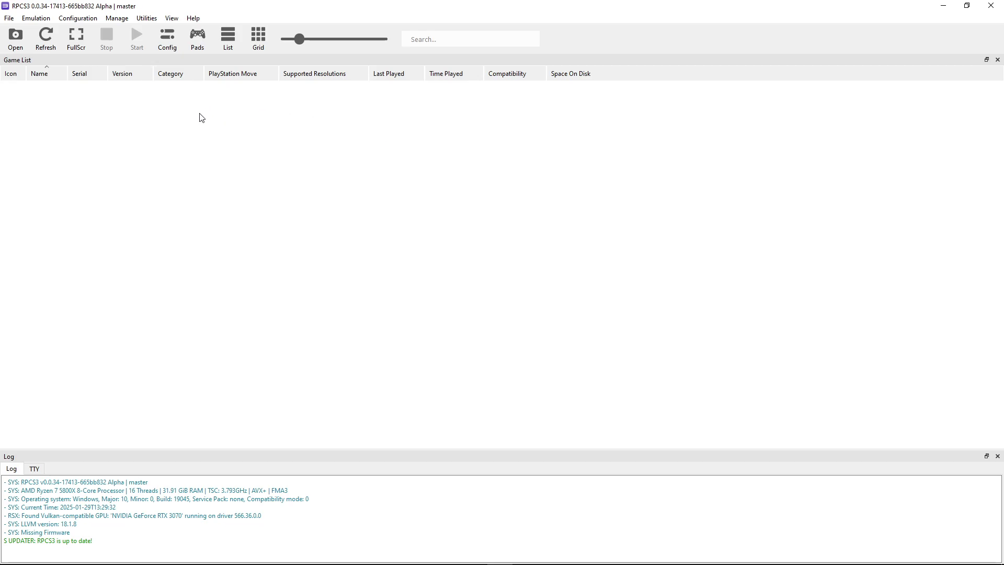
click(372, 555)
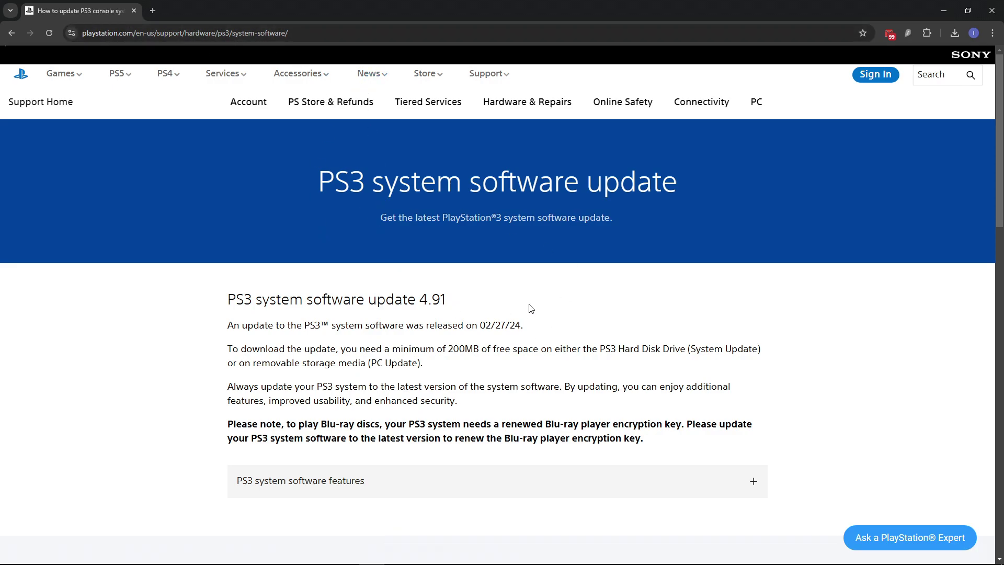
- Expand 'Update using a computer' and copy the Download PS3 Update link address
key(F11)
scroll(632, 251, down, 5)
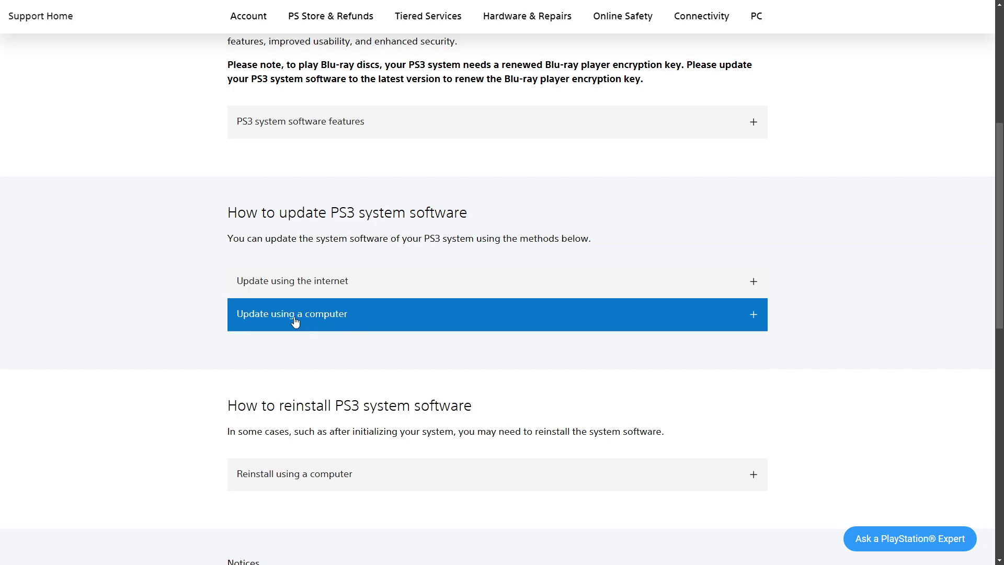
click(377, 324)
scroll(397, 321, down, 2)
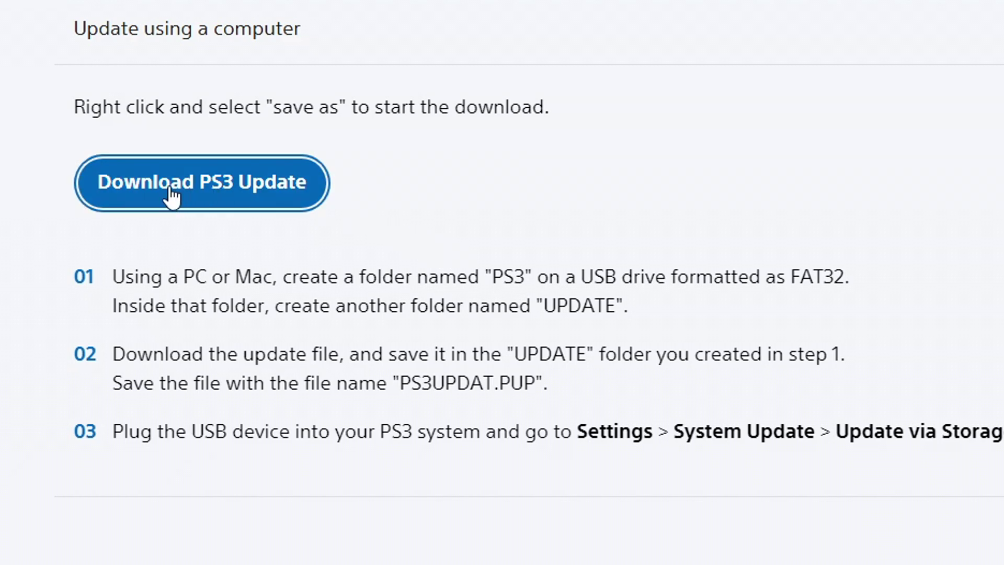
right_click(214, 203)
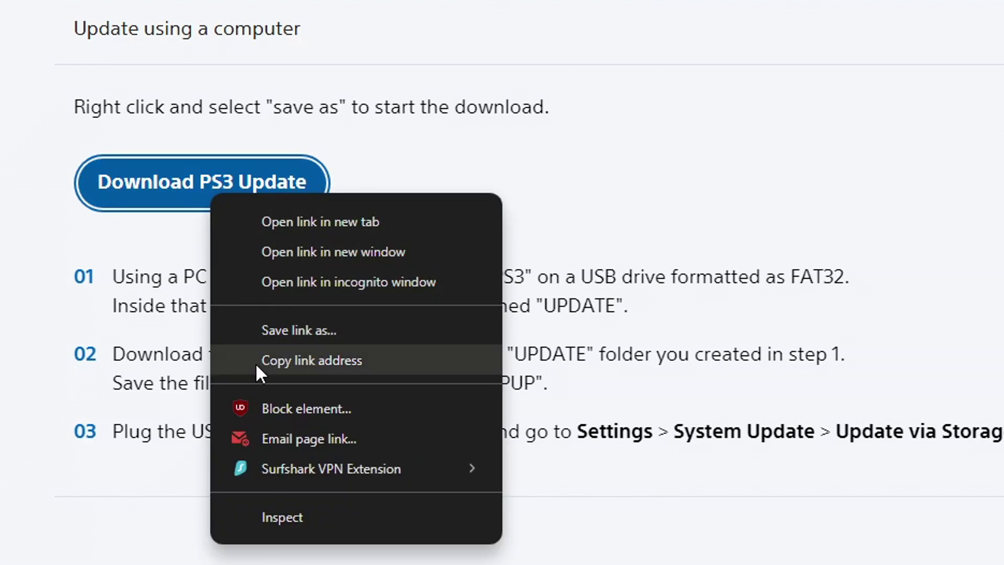
click(372, 369)
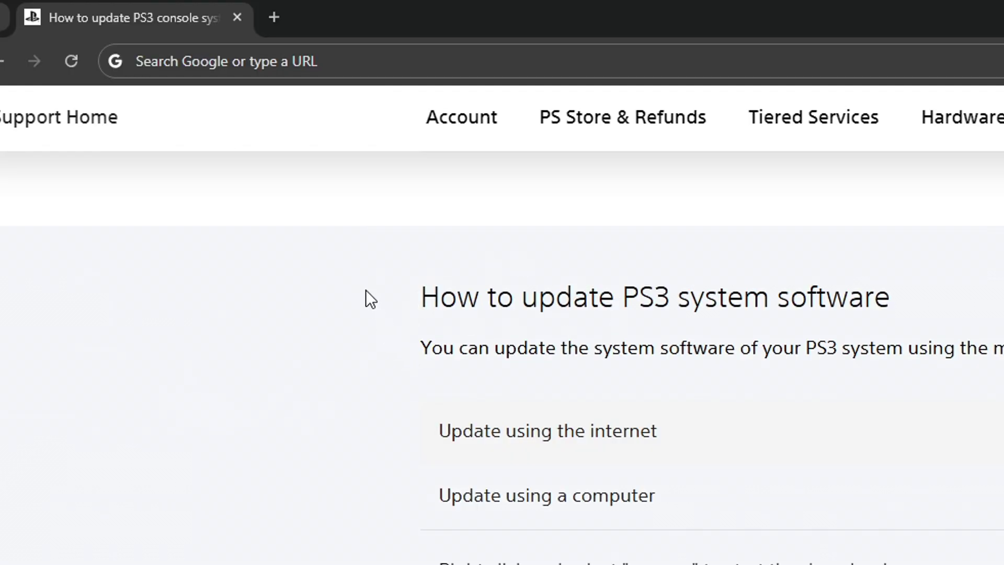
- Paste the copied PS3 update link into the address bar to download PS3UPDAT.PUP
click(314, 62)
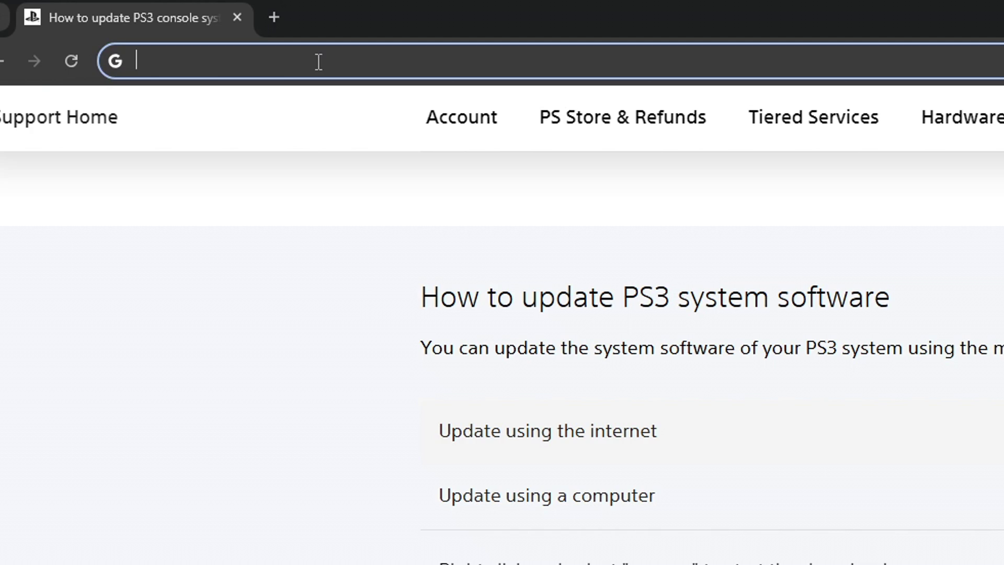
right_click(286, 62)
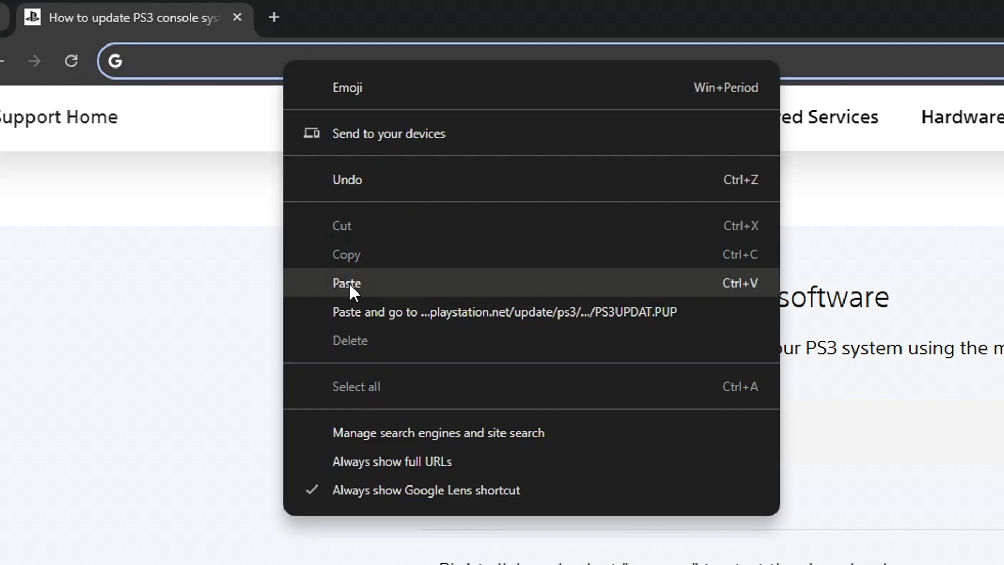
click(729, 288)
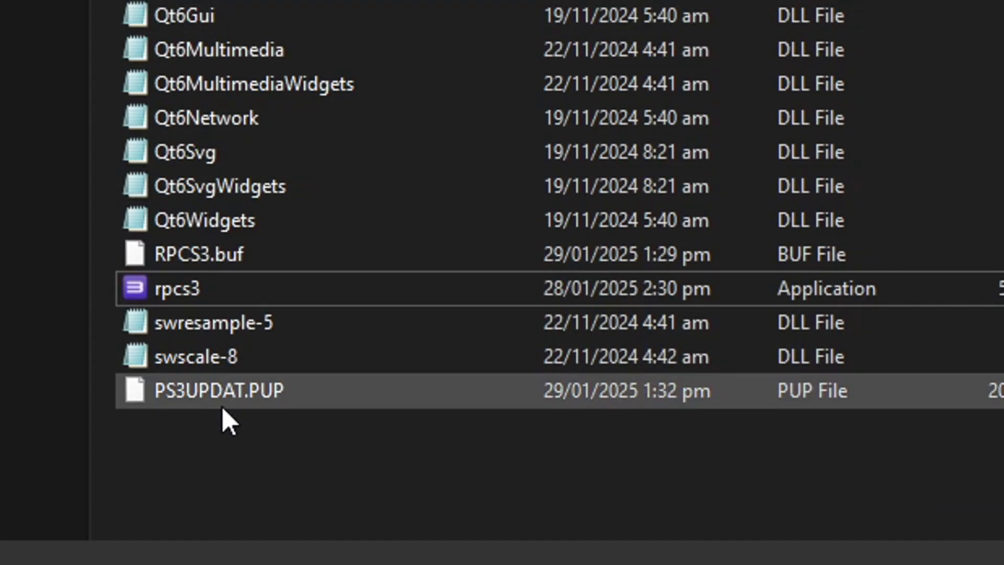
- Confirm the 196 MB PS3UPDAT.PUP file sits in the rpcs3 folder
click(208, 394)
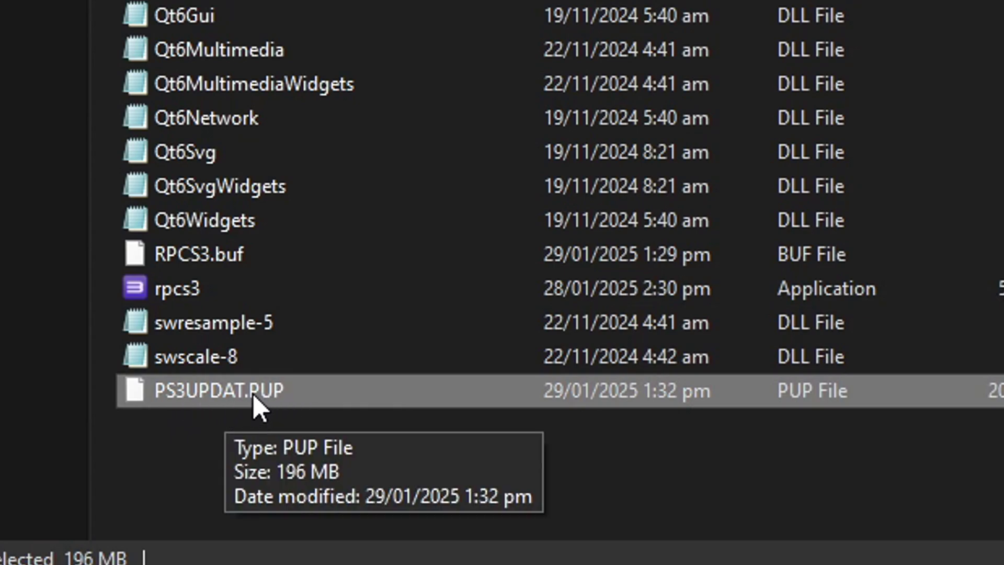
click(426, 392)
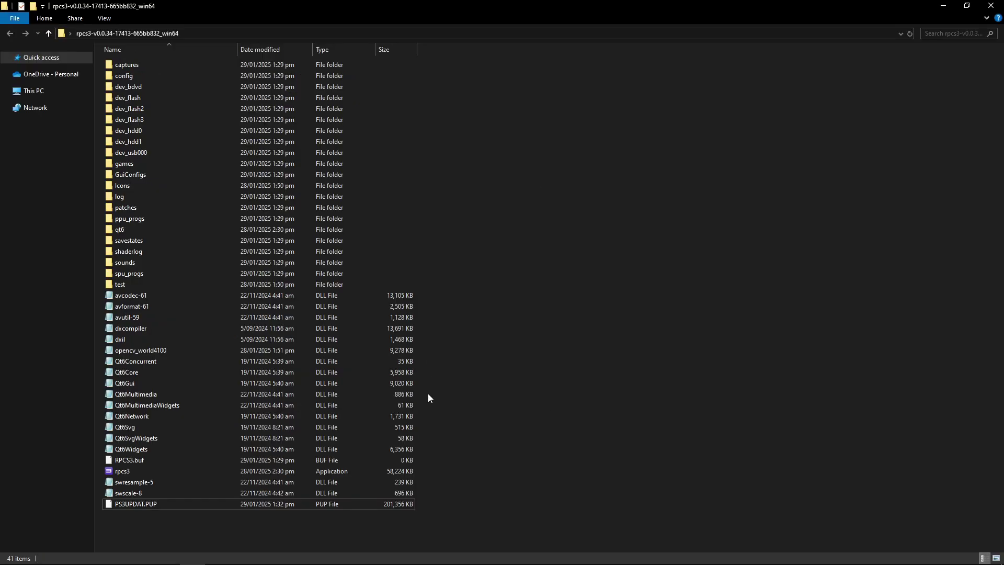
mouse_move(510, 562)
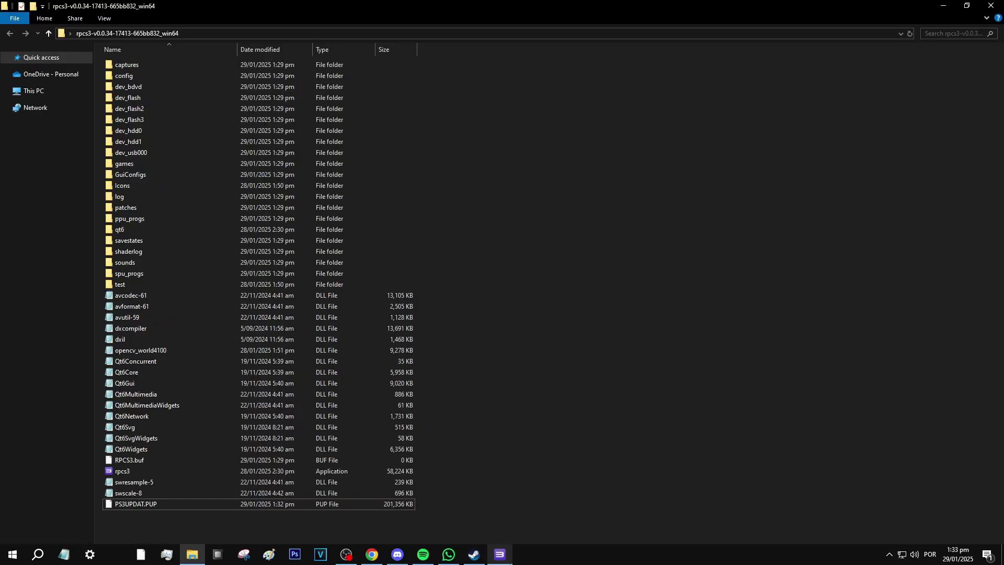
click(503, 561)
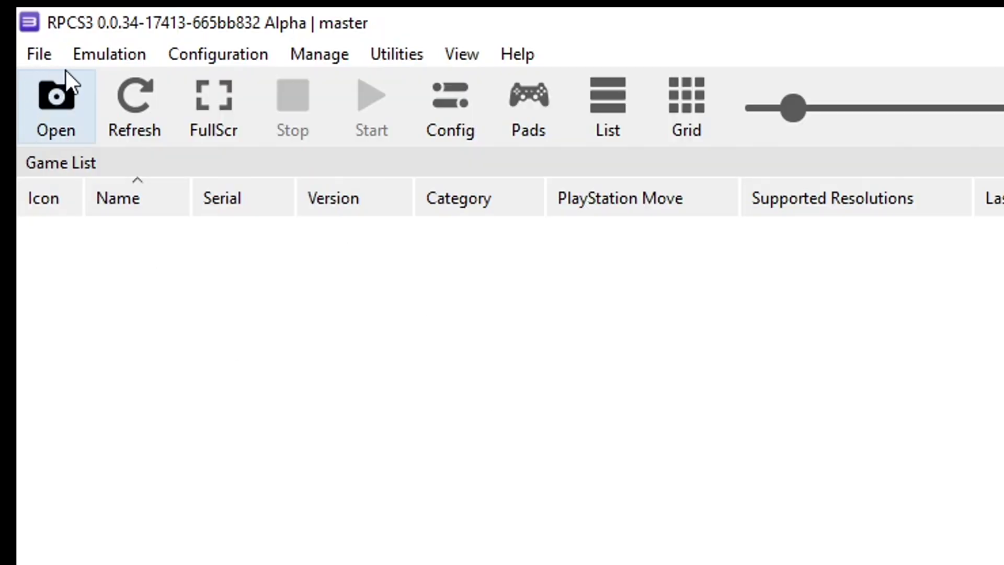
- Install PS3 firmware 4.91 from PS3UPDAT.PUP via Install Firmware, showing all file types
click(41, 59)
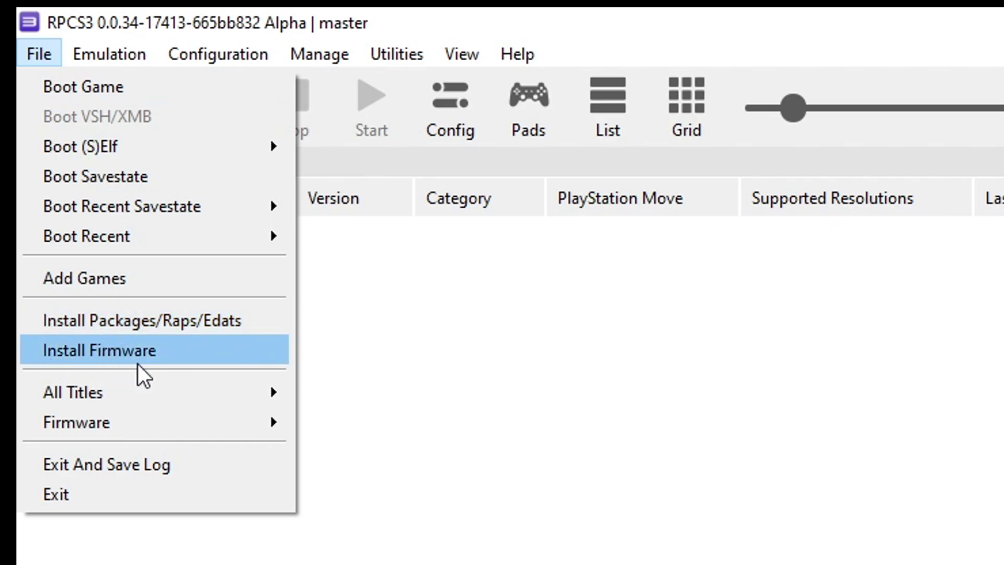
click(169, 359)
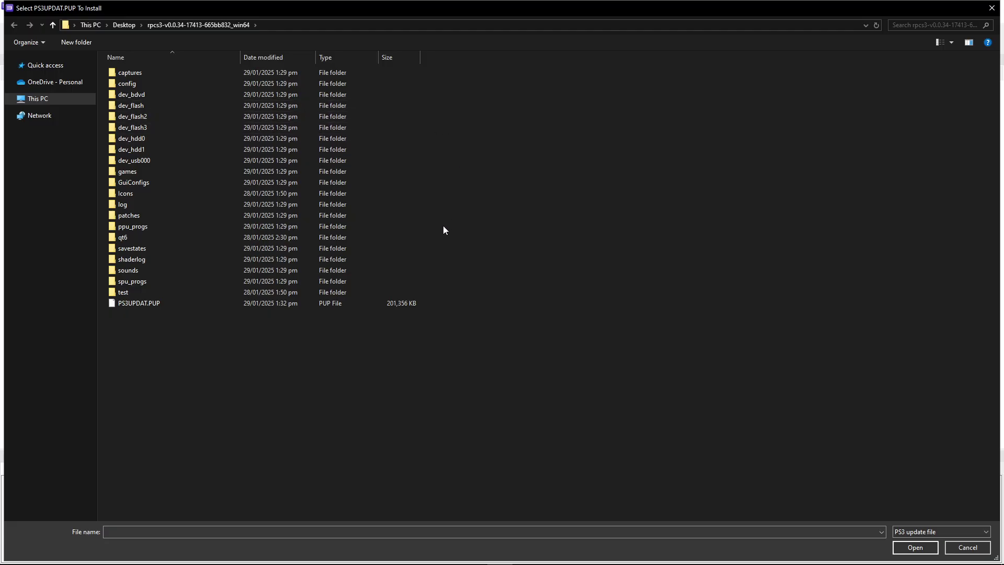
click(197, 304)
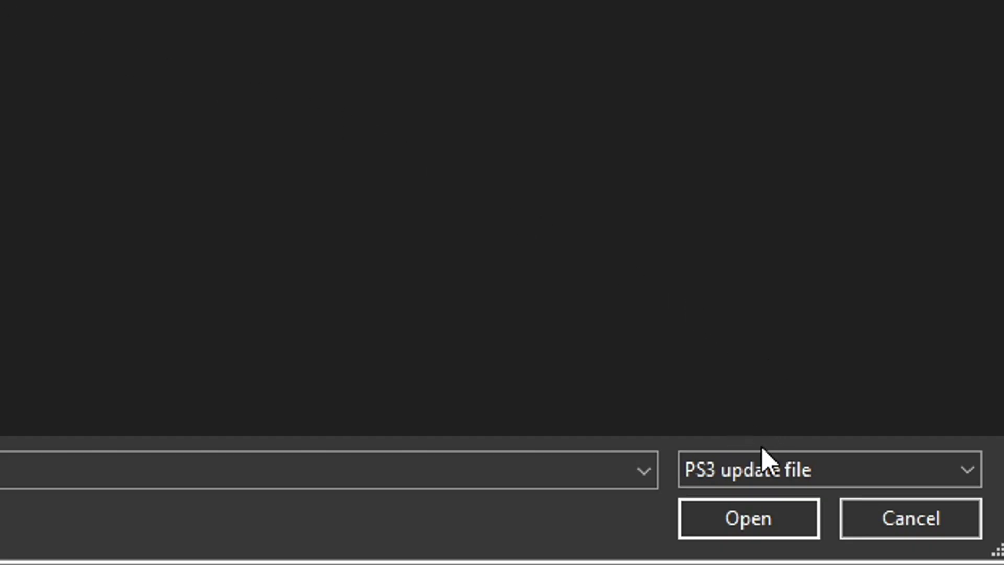
click(826, 469)
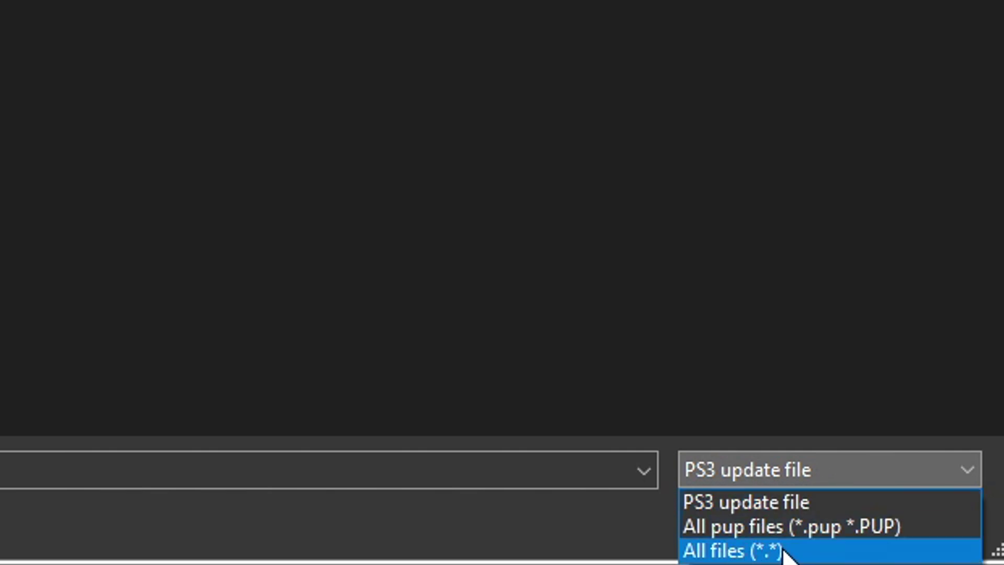
click(737, 552)
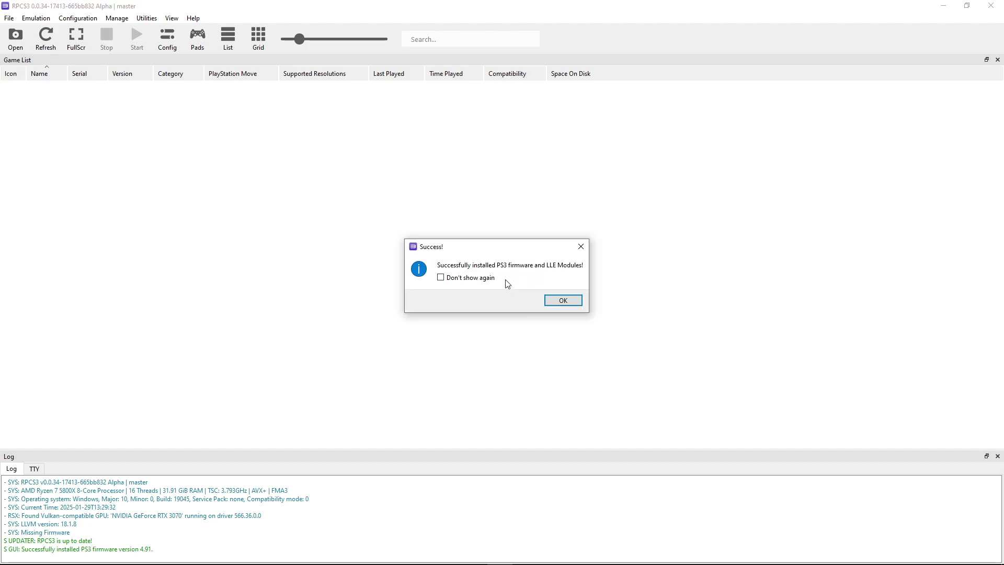
click(563, 300)
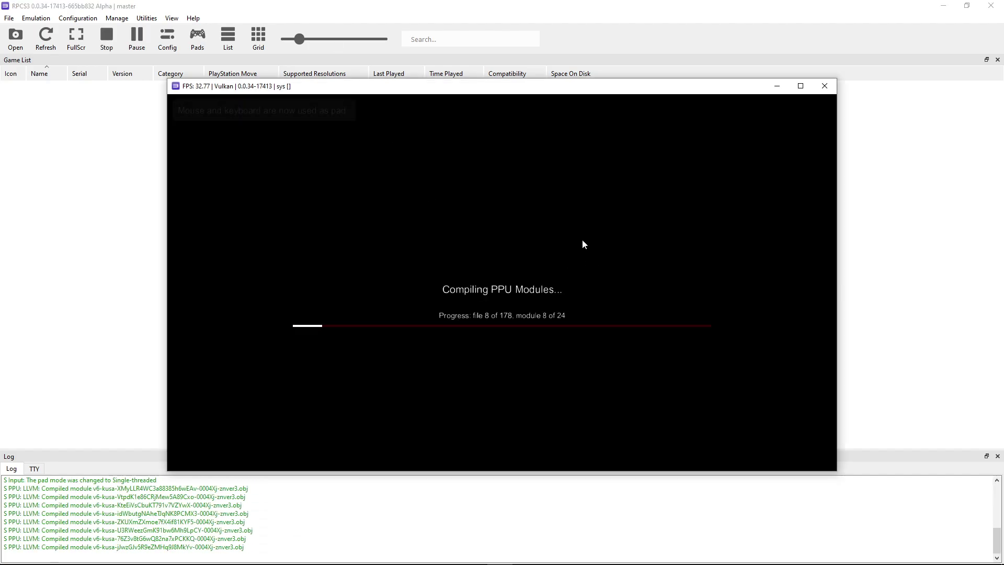